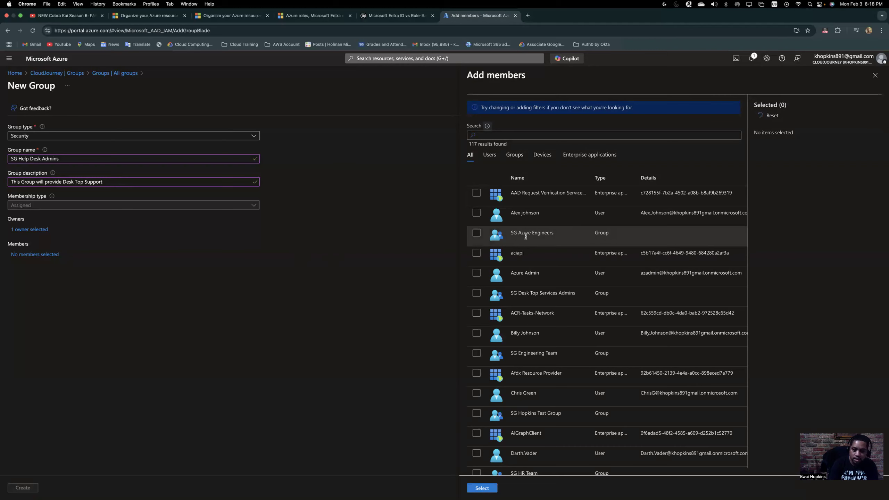
# Add one user, found by first name, as a member, create the SG Help Desk Admins group, and reload the groups list.
pyautogui.click(514, 136)
pyautogui.write('billy')
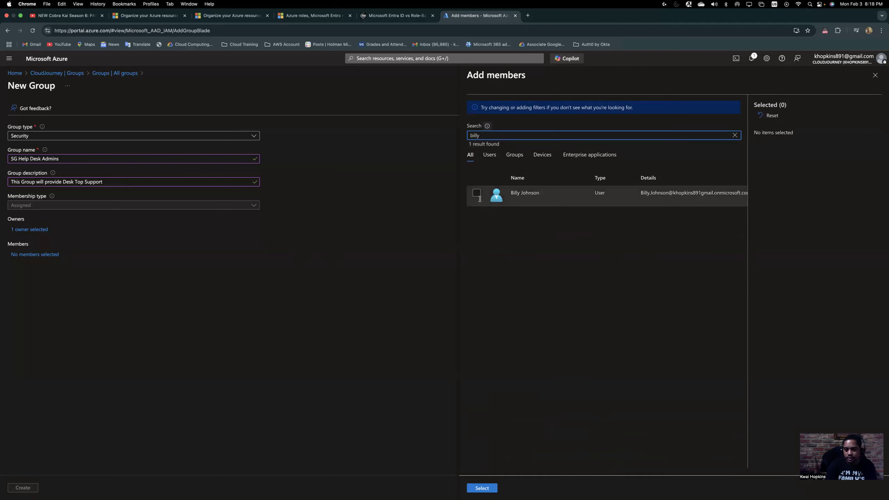
pyautogui.click(477, 194)
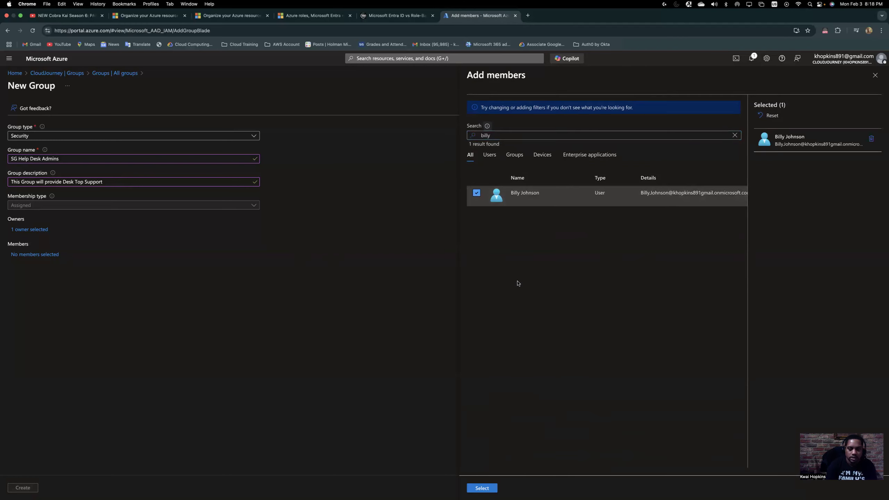
pyautogui.click(487, 489)
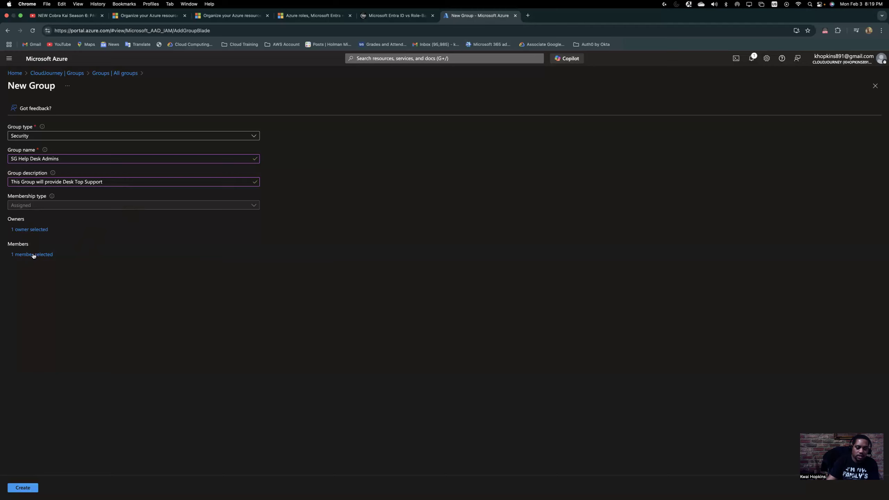
pyautogui.click(23, 488)
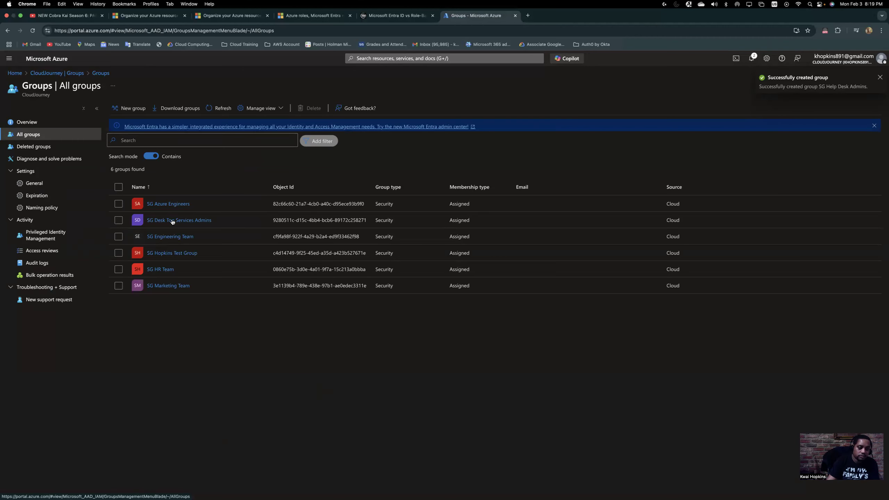
pyautogui.click(33, 30)
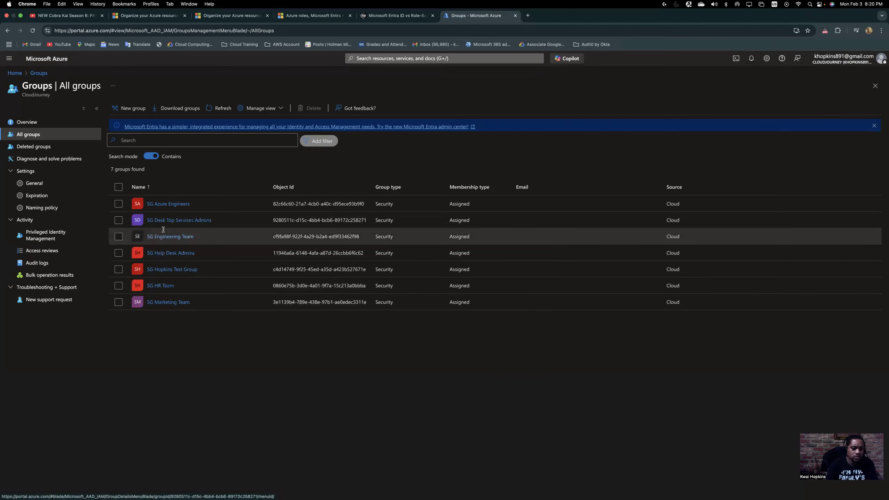
# Open the SG Help Desk Admins group and view its Privileged Identity Management page.
pyautogui.click(167, 254)
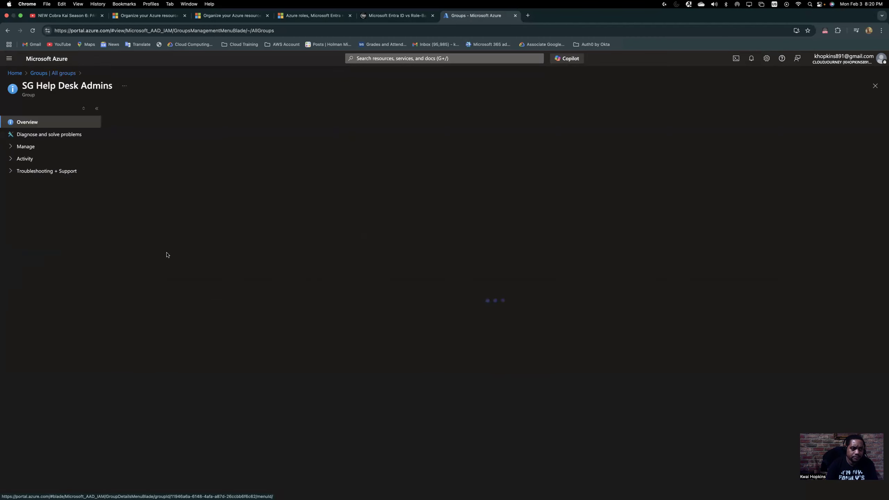
pyautogui.click(10, 158)
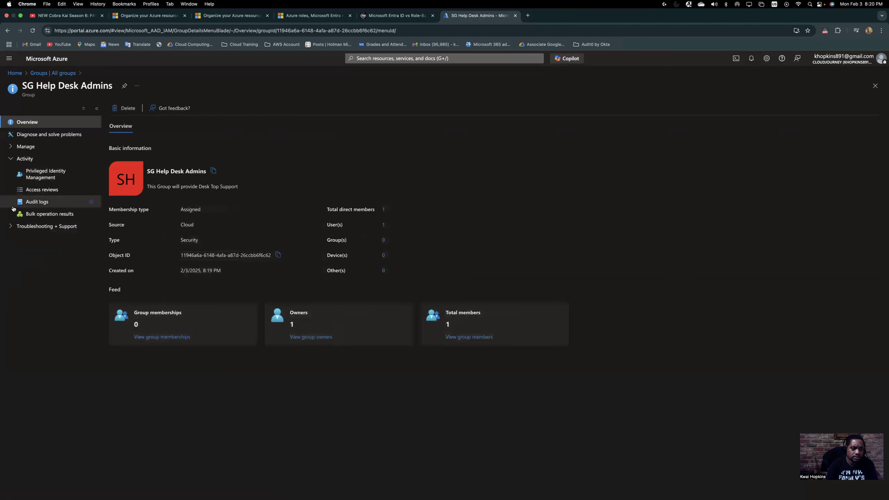
pyautogui.click(10, 227)
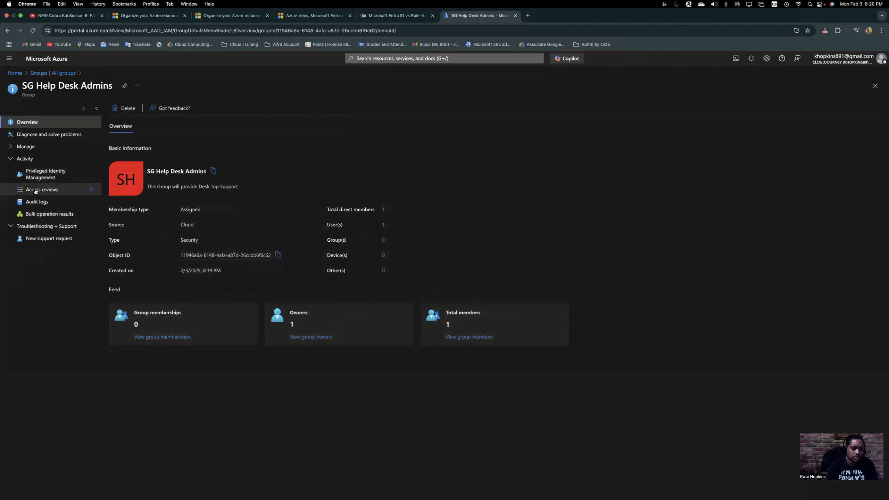
pyautogui.click(36, 179)
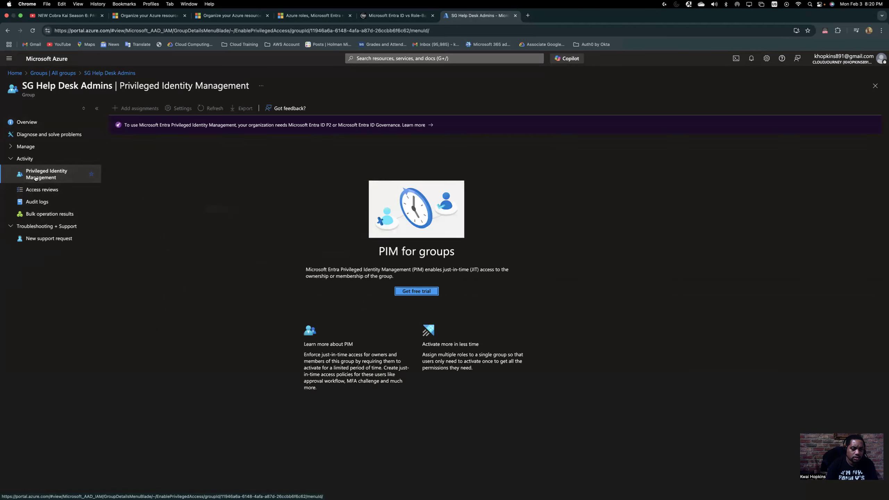
# Review the group's roles and administrators, administrative units, and Azure role assignments.
pyautogui.click(10, 158)
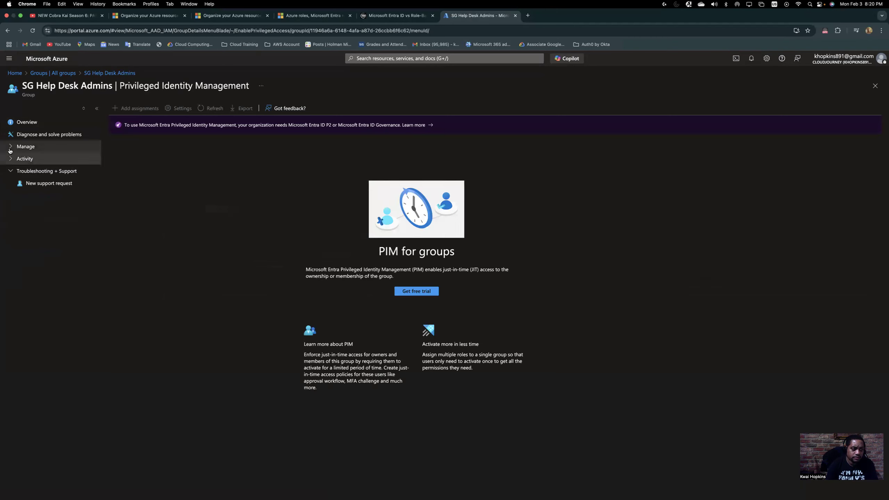
pyautogui.click(10, 147)
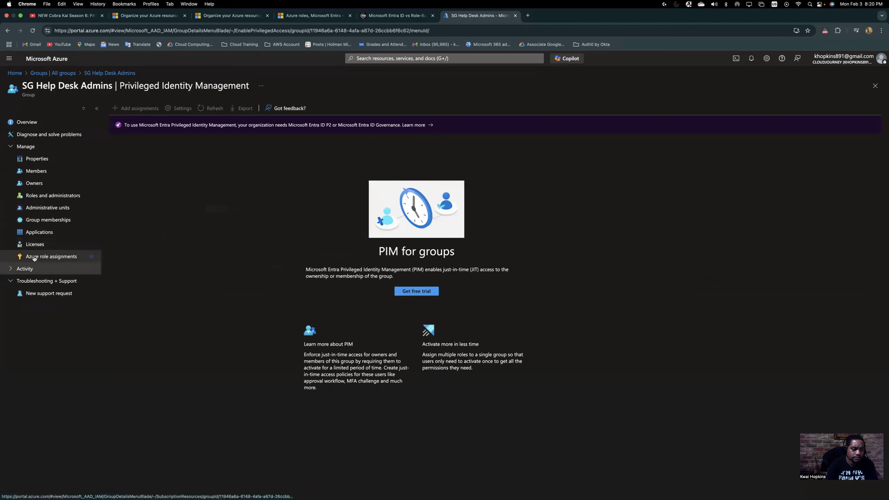
pyautogui.click(52, 195)
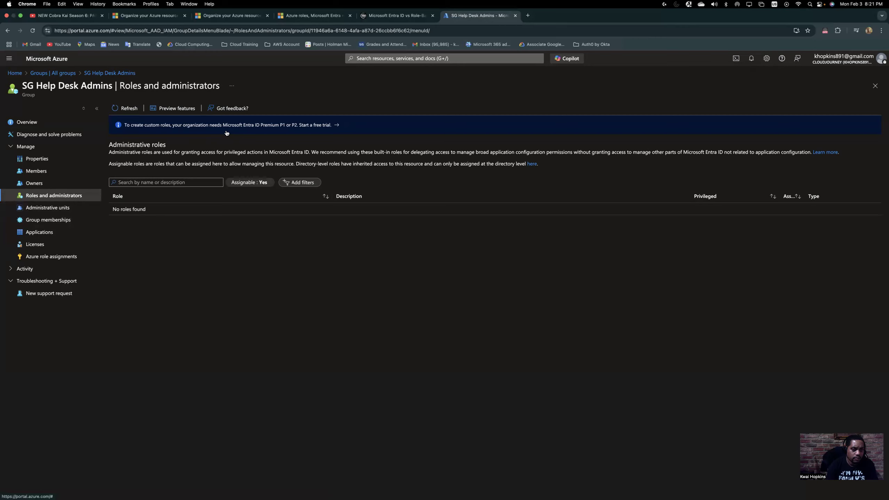
pyautogui.click(54, 210)
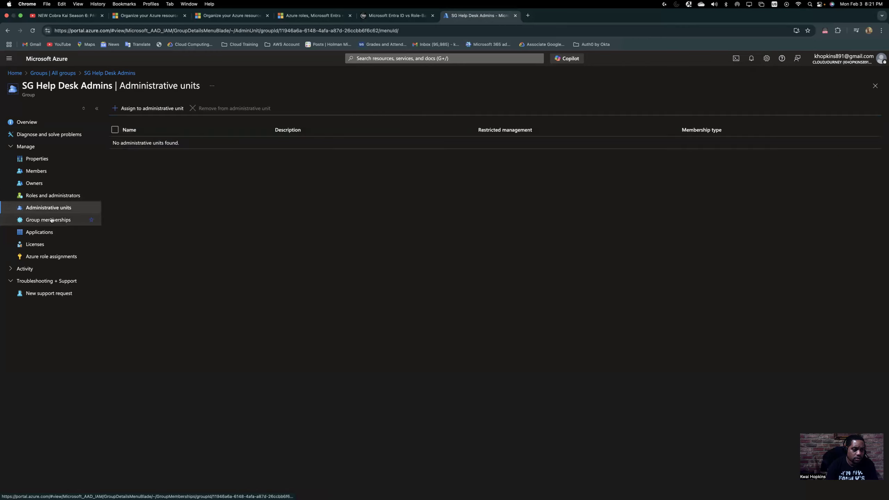
pyautogui.click(45, 257)
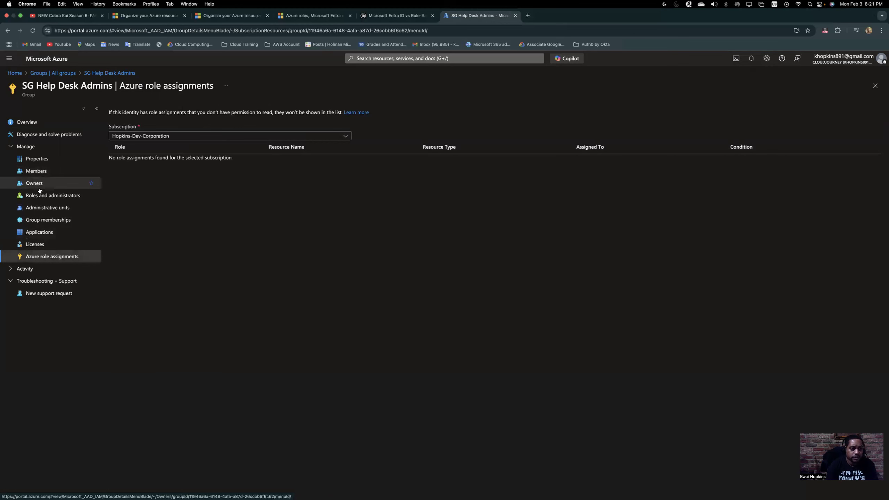
# Leave the group and view all administrative roles of the CloudJourney tenant in Microsoft Entra ID.
pyautogui.click(78, 72)
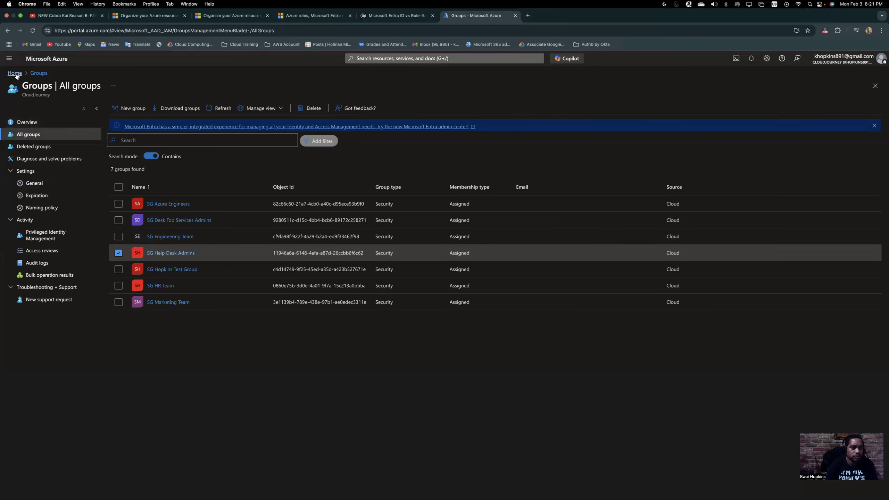
pyautogui.click(14, 73)
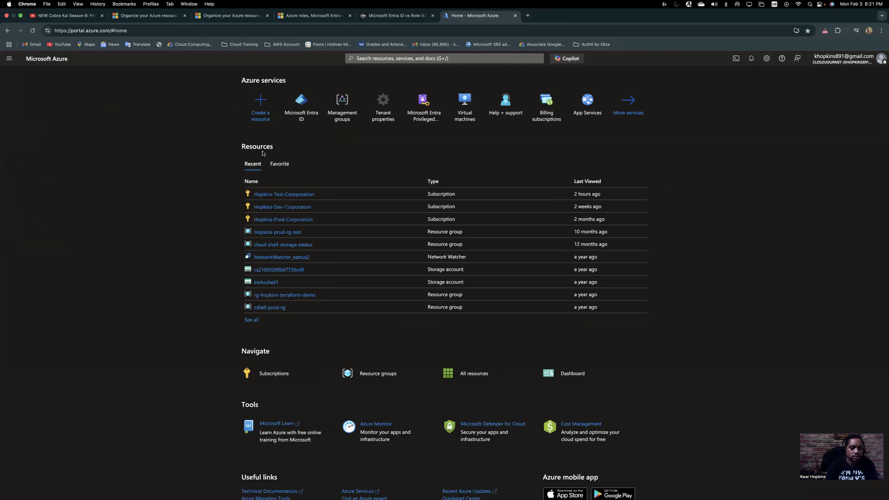
pyautogui.click(298, 119)
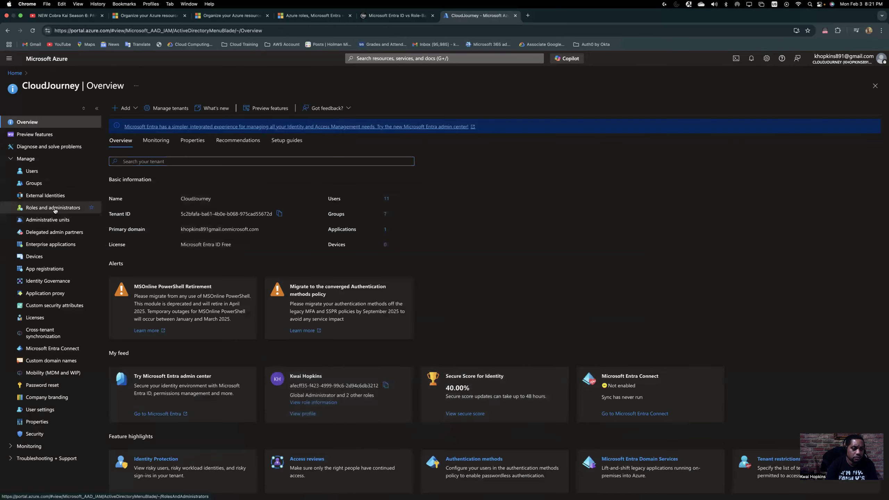
pyautogui.click(55, 209)
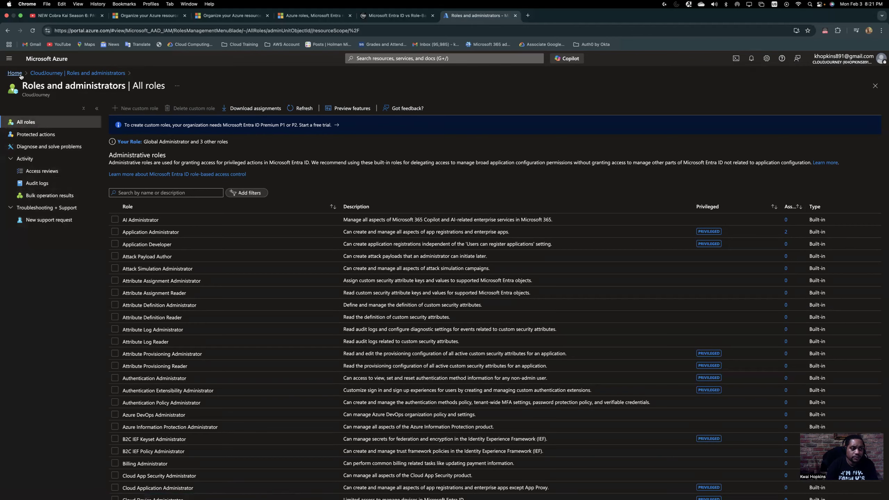
# Open the CloudJourney management group under the Tenant Root Group and view its resource groups.
pyautogui.click(17, 74)
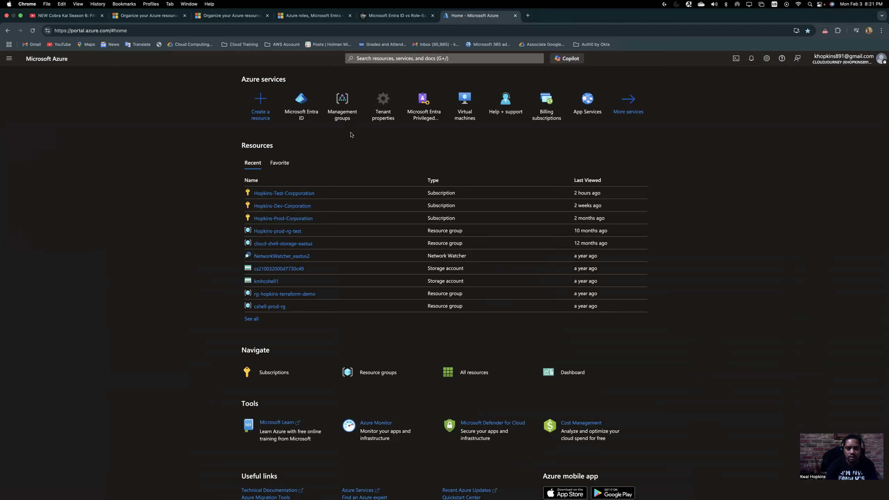
pyautogui.click(346, 123)
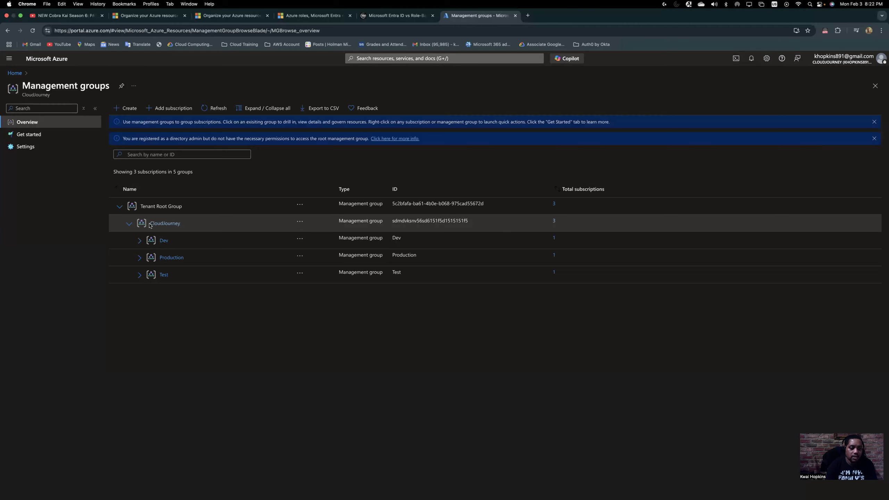
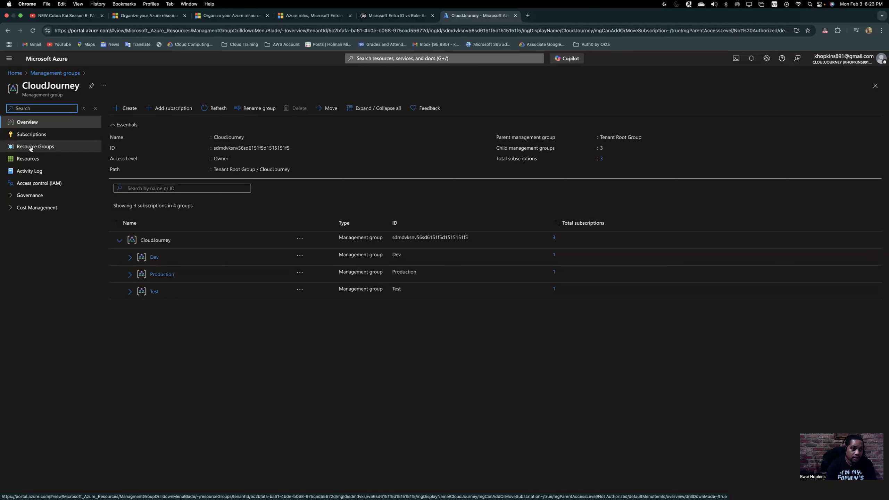
pyautogui.click(30, 149)
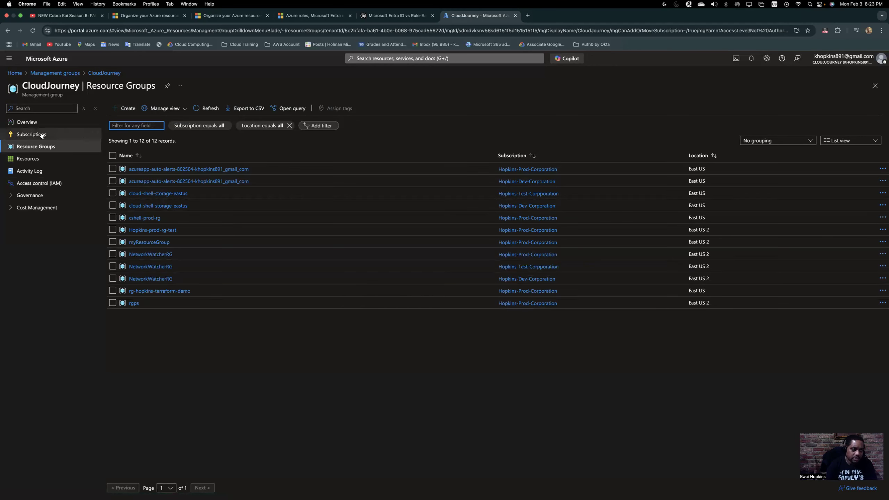
# Open CloudJourney's access control (IAM) and view your own eligible and current role assignments.
pyautogui.click(42, 183)
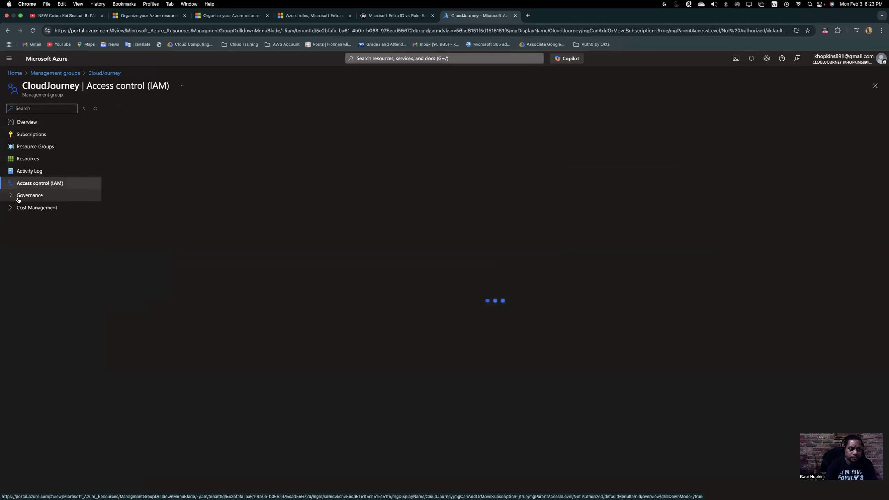
pyautogui.click(10, 207)
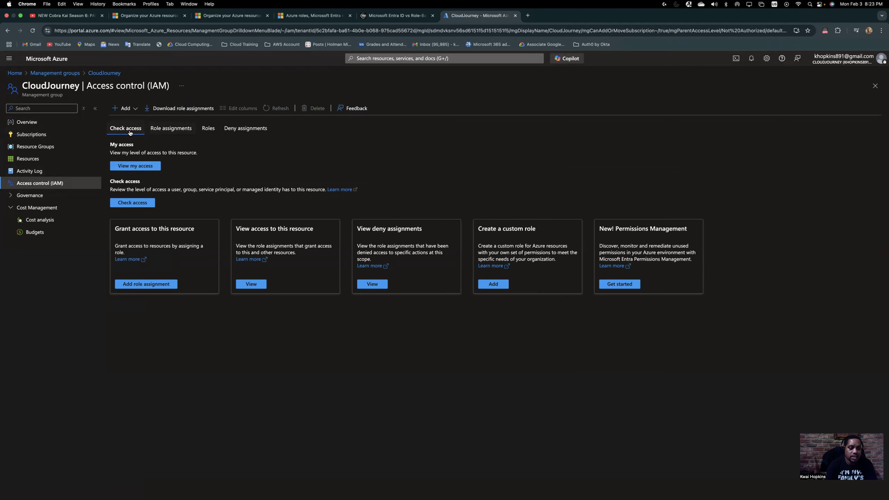
pyautogui.click(132, 167)
pyautogui.click(671, 101)
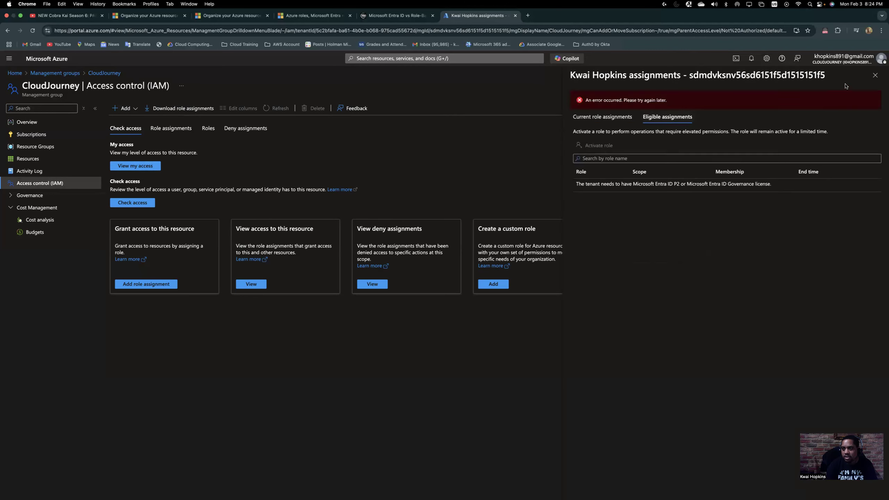
pyautogui.click(587, 118)
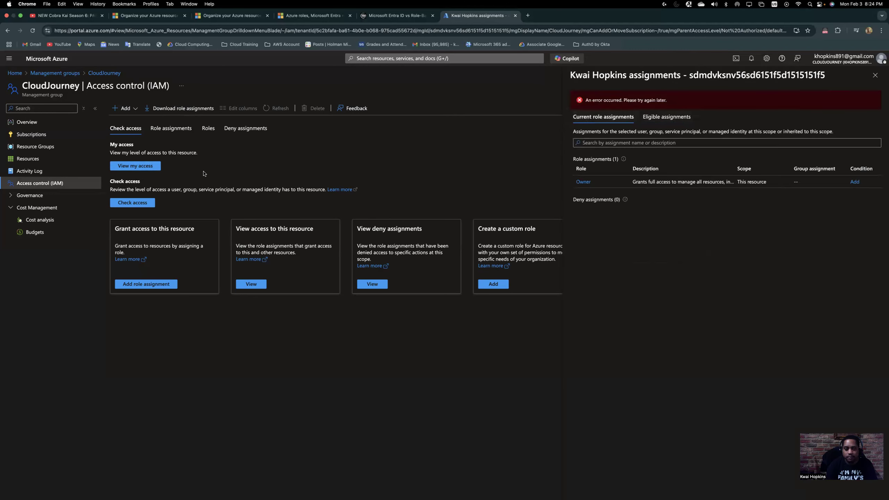
# Examine CloudJourney's role assignments, job function roles, privileged administrator roles, and deny assignments.
pyautogui.click(149, 206)
pyautogui.click(171, 128)
pyautogui.click(876, 75)
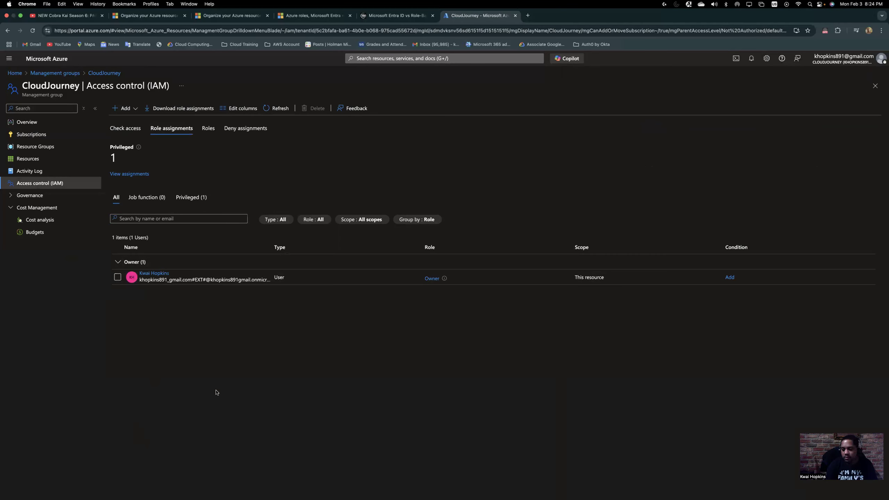
pyautogui.click(209, 128)
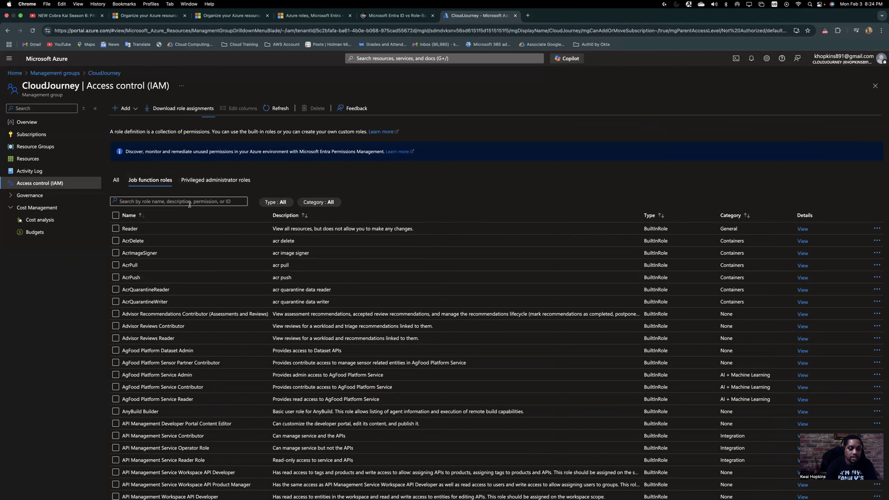
pyautogui.scroll(1, 246, 196)
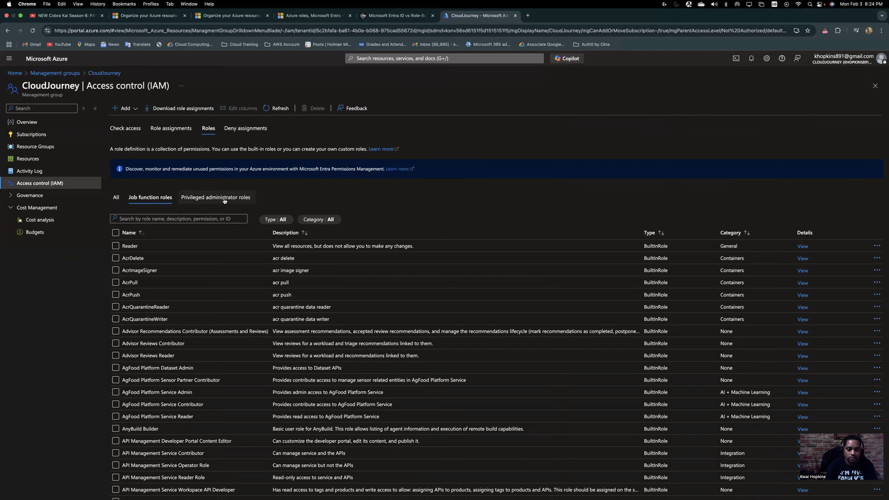
pyautogui.click(225, 200)
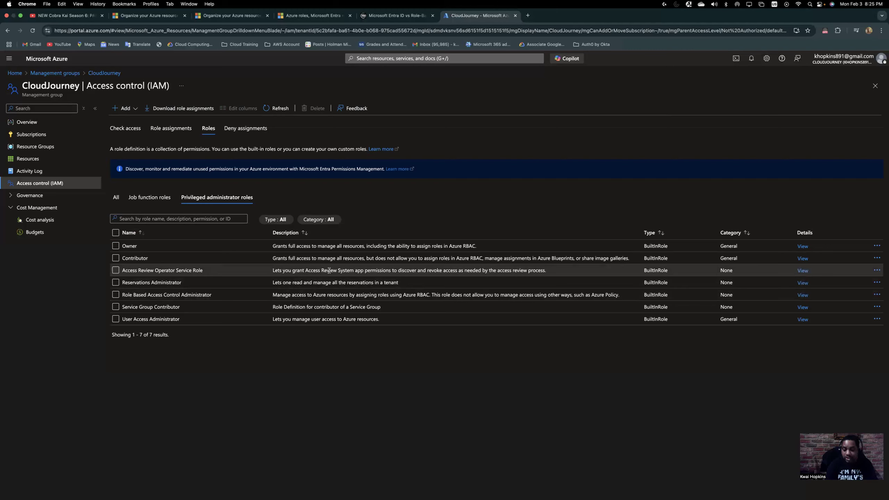
pyautogui.click(239, 129)
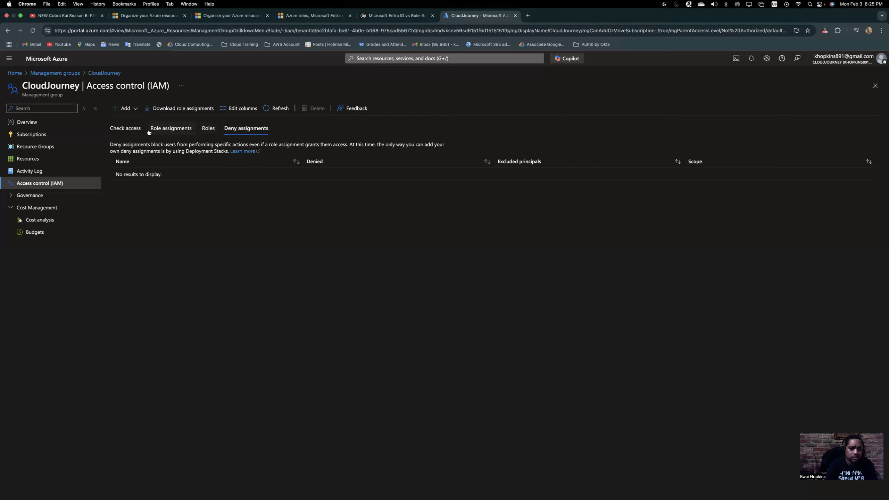
# Check the new group member's access to the CloudJourney management group, looking the user up by first name.
pyautogui.click(137, 131)
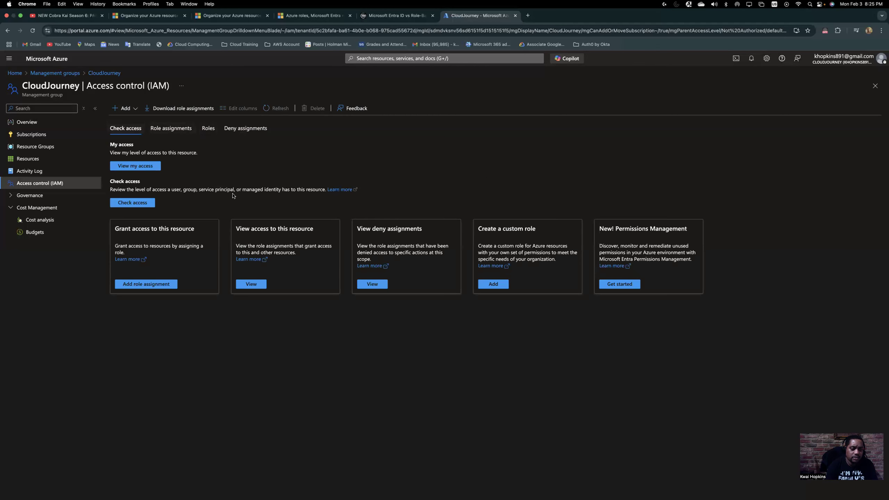
pyautogui.click(130, 204)
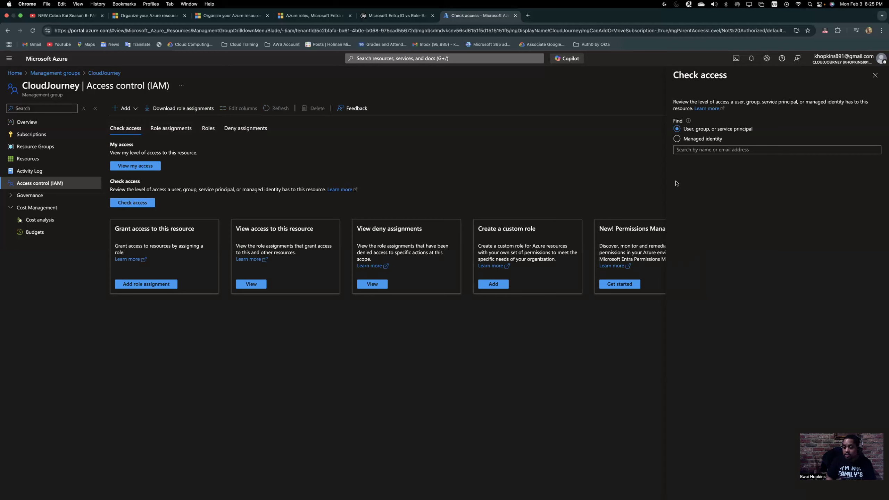
pyautogui.click(687, 150)
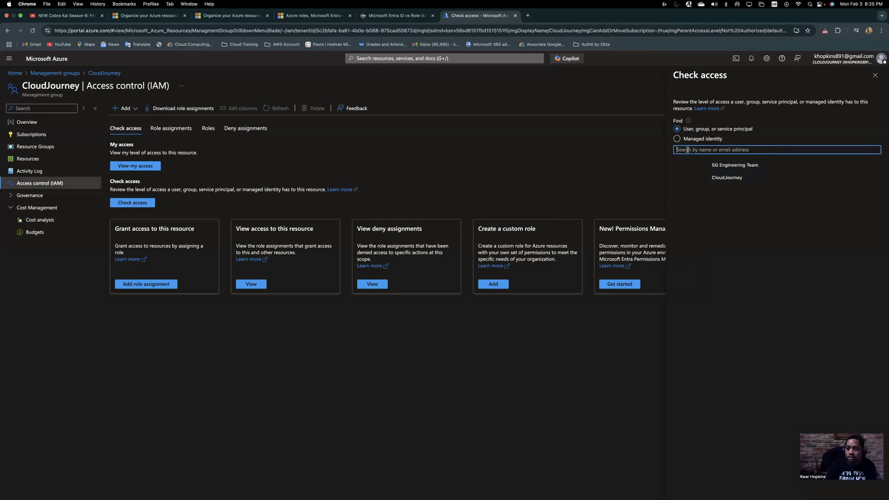
pyautogui.write('billy')
pyautogui.click(715, 166)
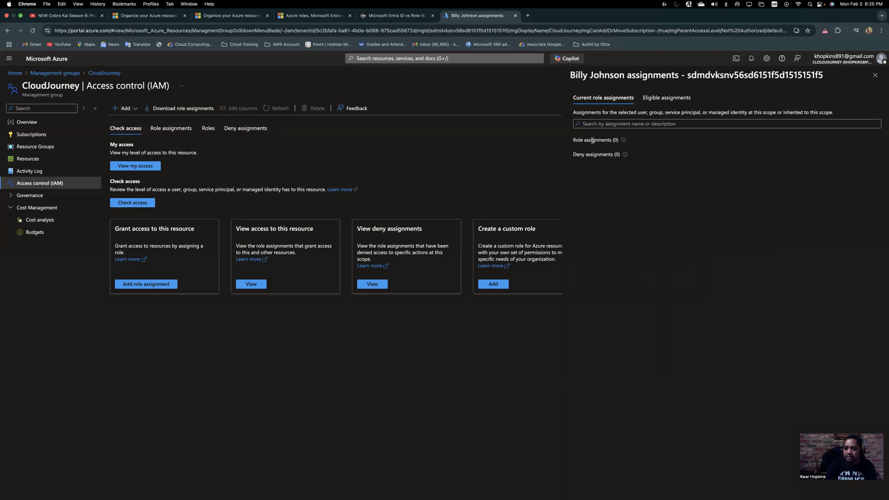
# View the looked-up user's eligible assignments on CloudJourney and close the access check.
pyautogui.click(662, 98)
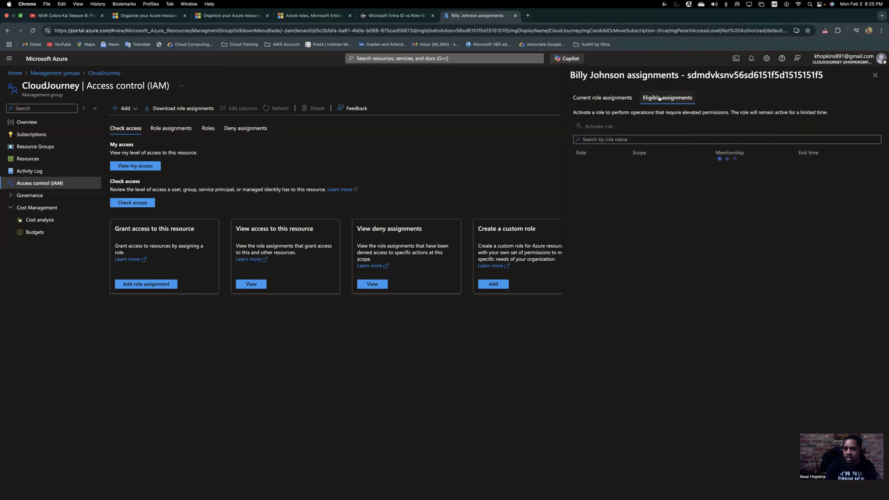
pyautogui.click(873, 80)
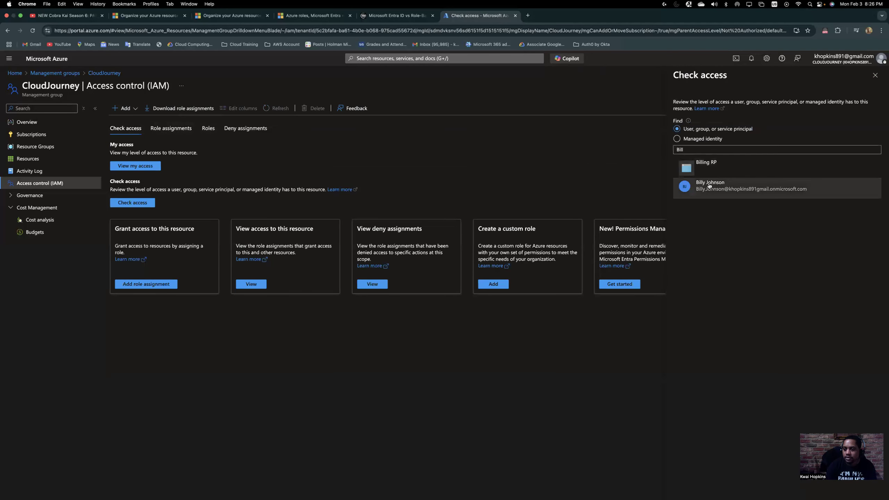
pyautogui.click(876, 75)
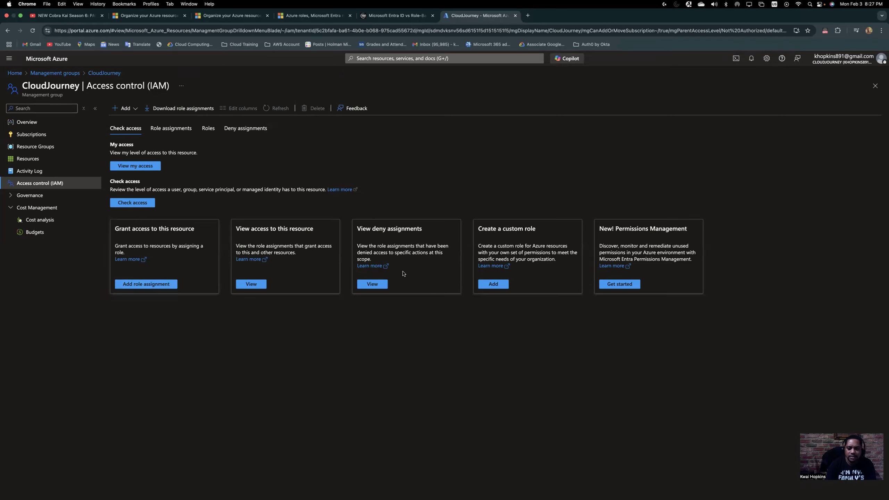
# Start a role assignment on CloudJourney with the privileged Role Based Access Control Administrator role selected.
pyautogui.click(136, 112)
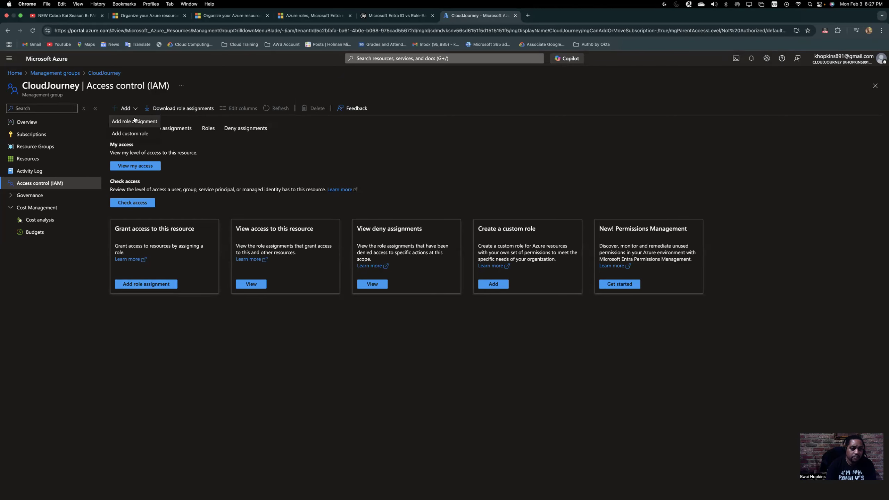
pyautogui.click(134, 123)
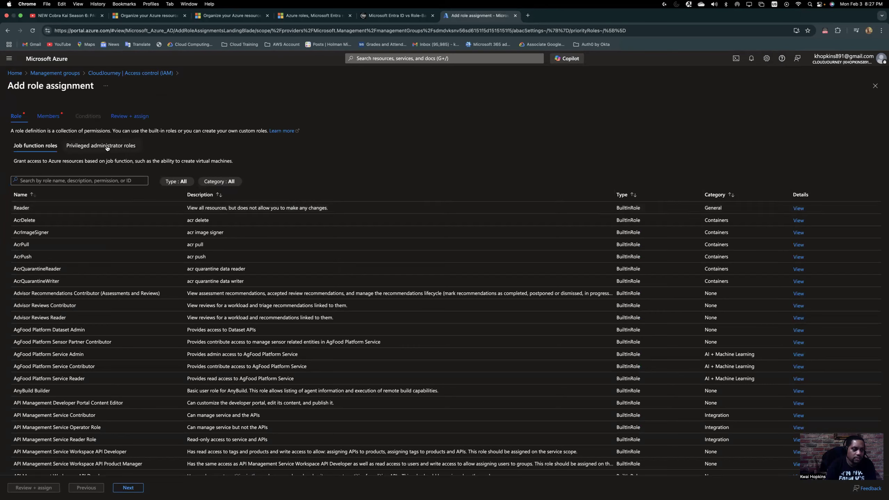
pyautogui.click(107, 147)
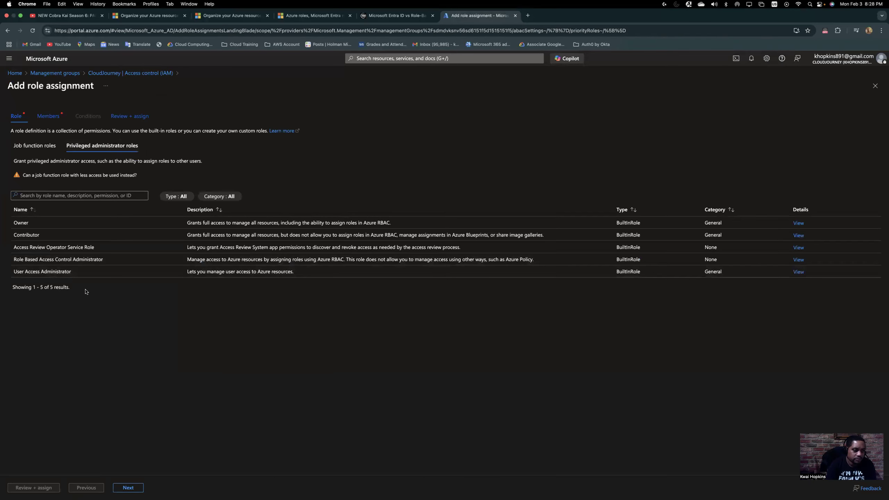
pyautogui.click(110, 274)
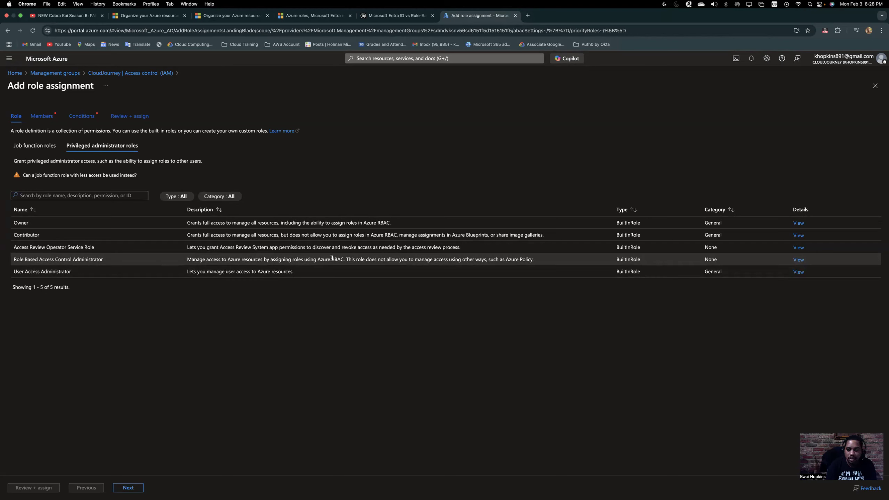
pyautogui.click(463, 260)
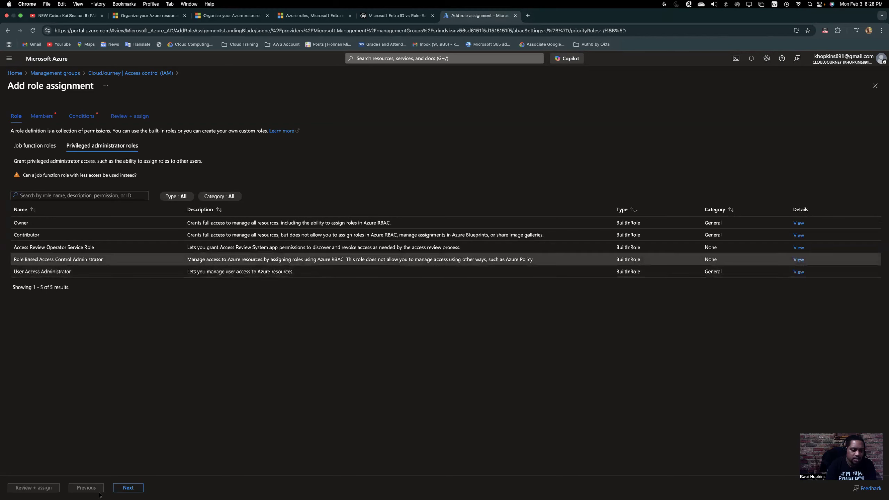
# Add the SG Help Desk Admins group as the role assignment's member and enter "task" in the description.
pyautogui.click(128, 488)
pyautogui.click(102, 178)
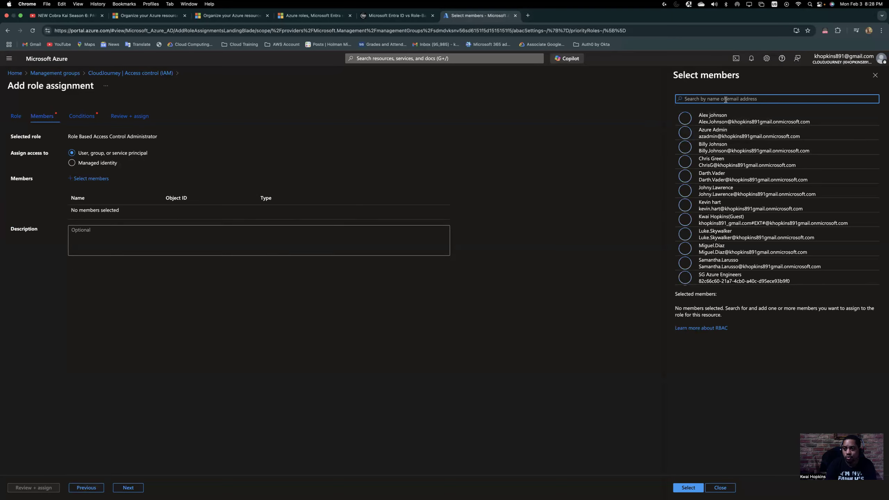
pyautogui.write('SG Hel')
pyautogui.click(744, 118)
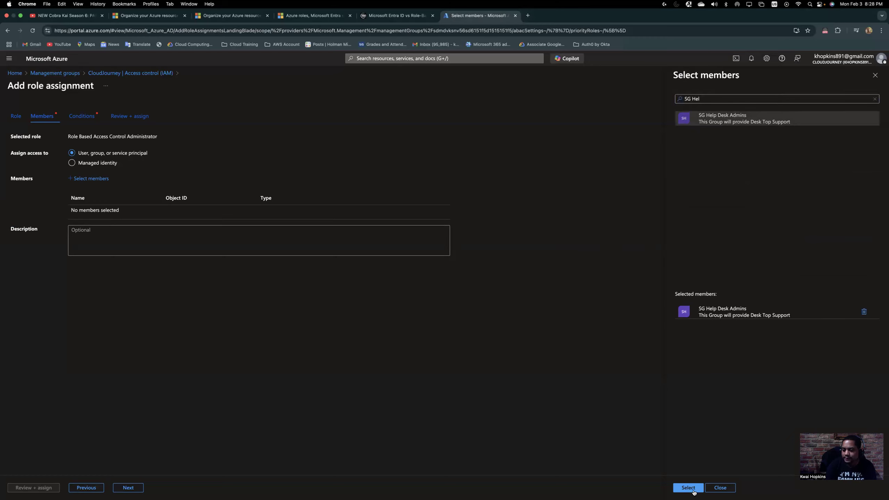
pyautogui.click(689, 488)
pyautogui.click(87, 234)
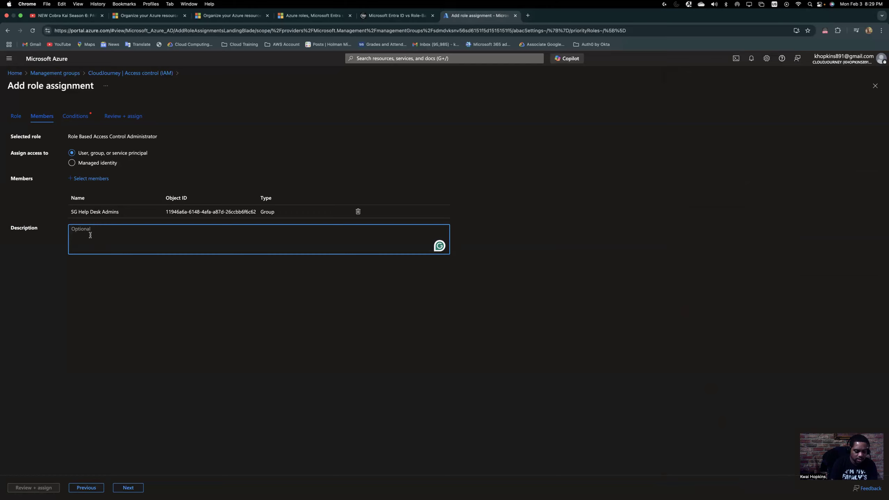
pyautogui.write('task')
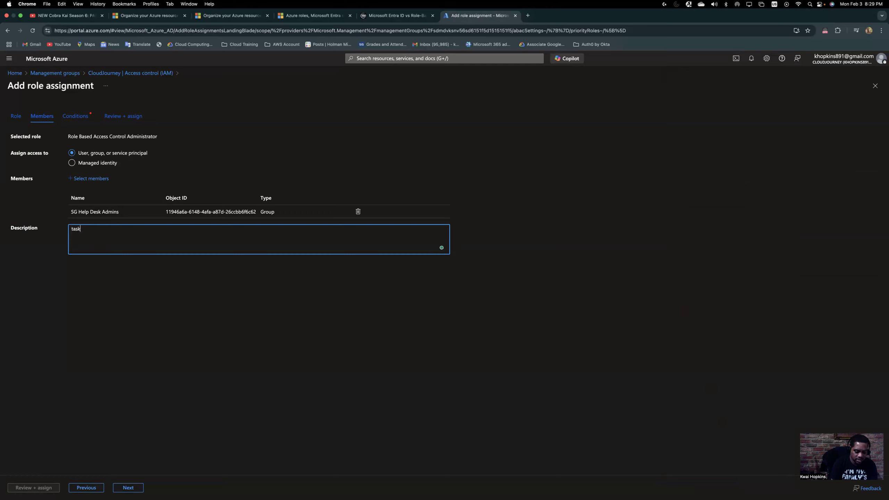
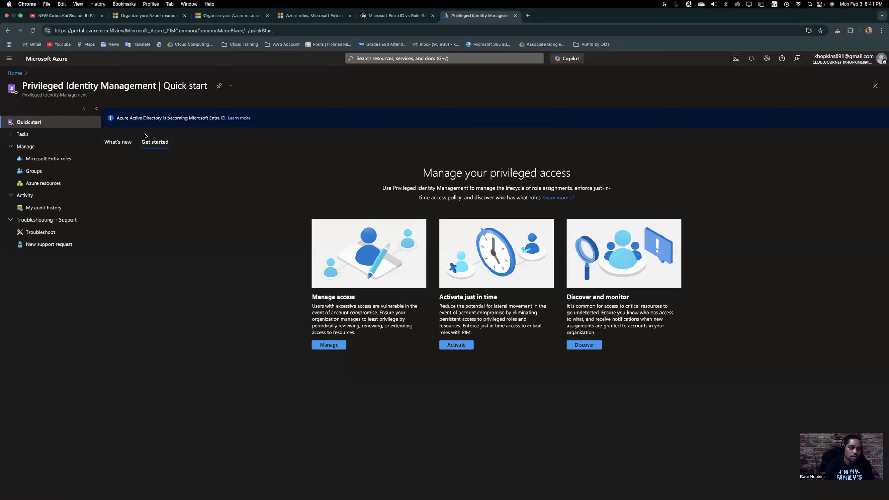
# Open Microsoft Entra roles in Privileged Identity Management, examine its management and task options, and return to the roles' parent page.
pyautogui.click(45, 159)
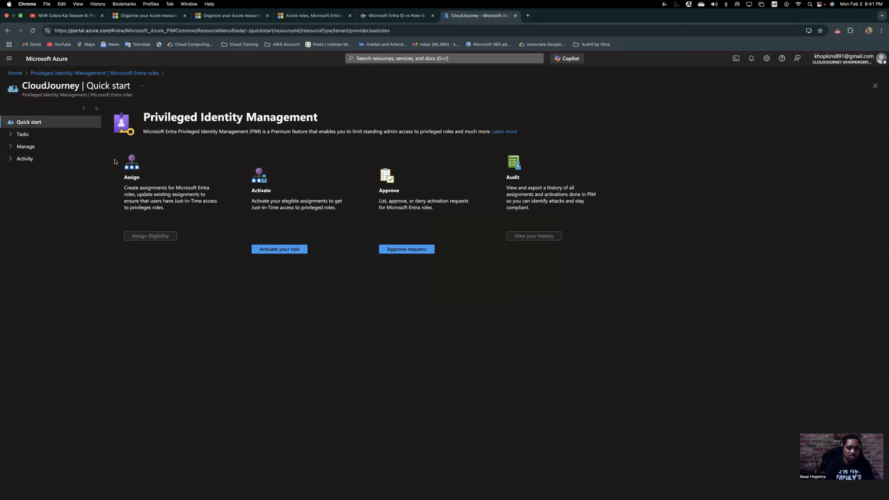
pyautogui.click(11, 148)
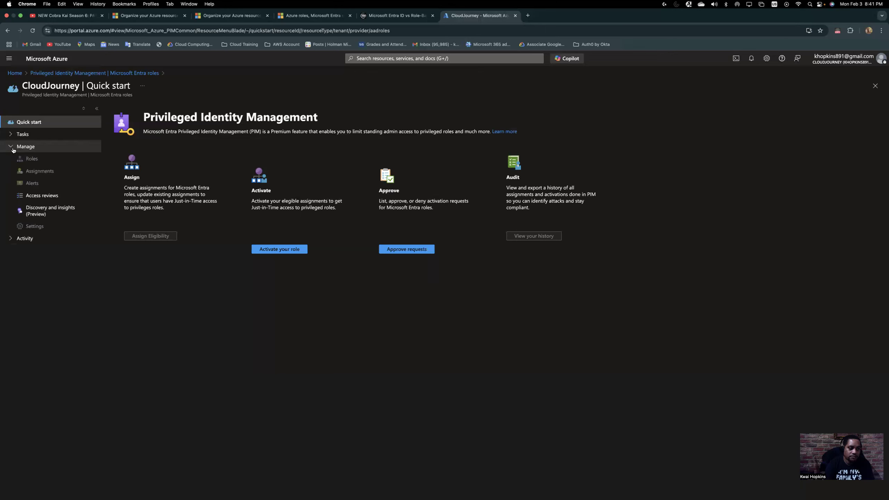
pyautogui.click(11, 135)
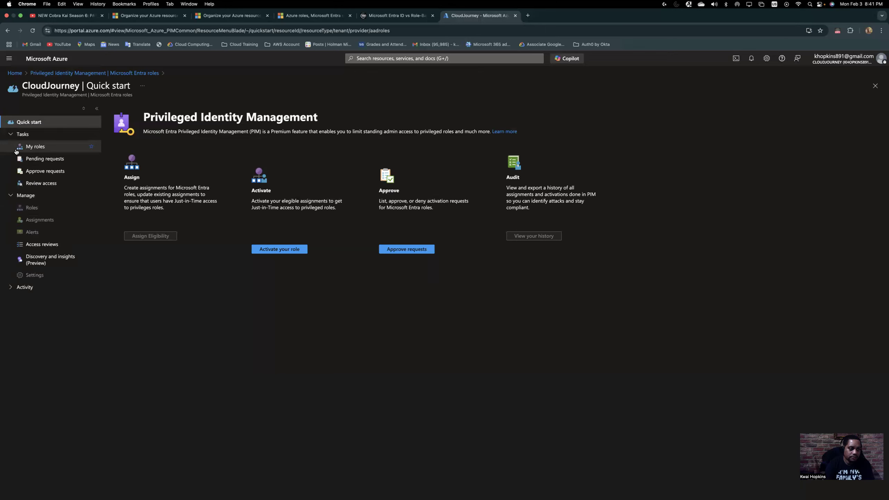
pyautogui.click(112, 73)
# Scope Privileged Identity Management's Azure resources to the Production management group, Hopkins-Prod-Corporation subscription, and Hopkins-prod-rg-test resource group.
pyautogui.click(37, 184)
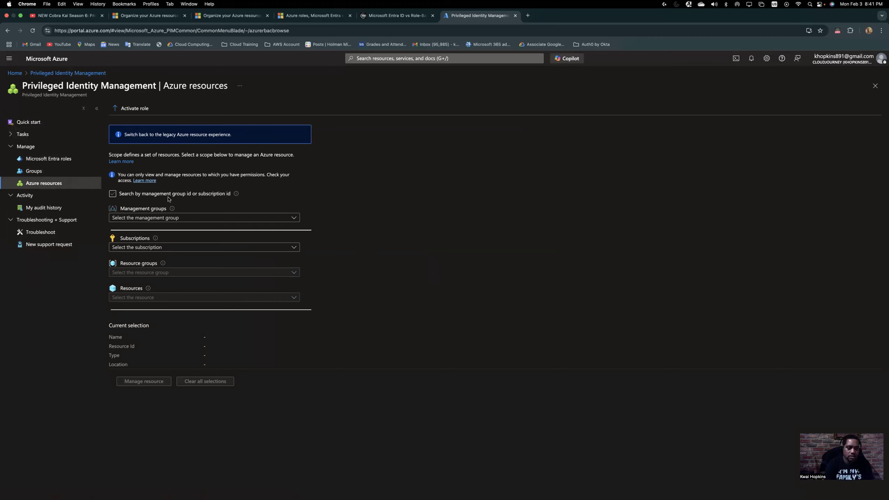
pyautogui.click(294, 218)
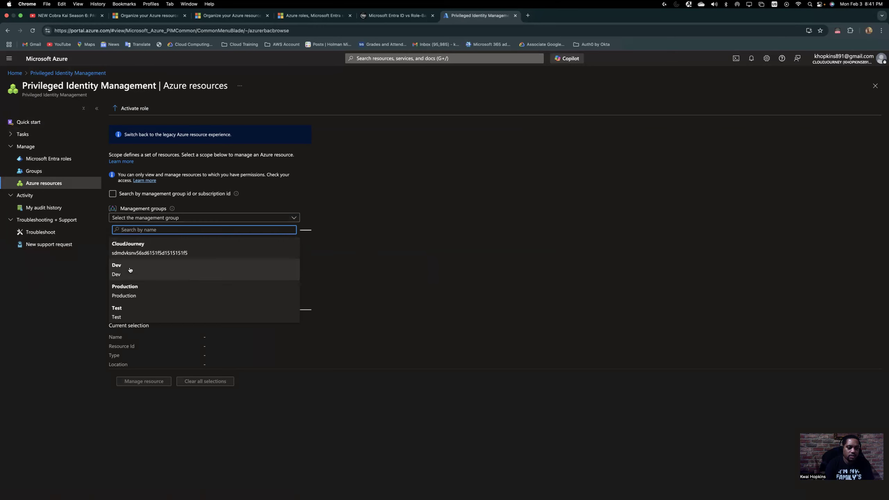
pyautogui.click(128, 290)
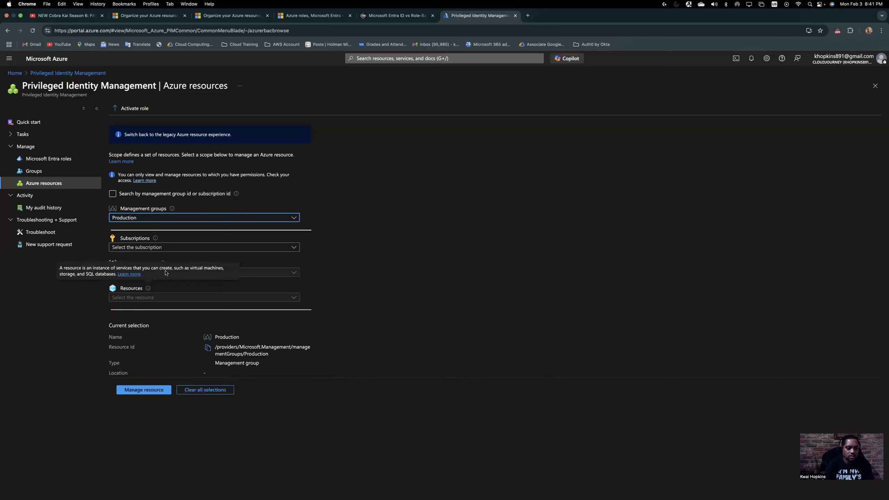
pyautogui.click(293, 248)
pyautogui.click(158, 279)
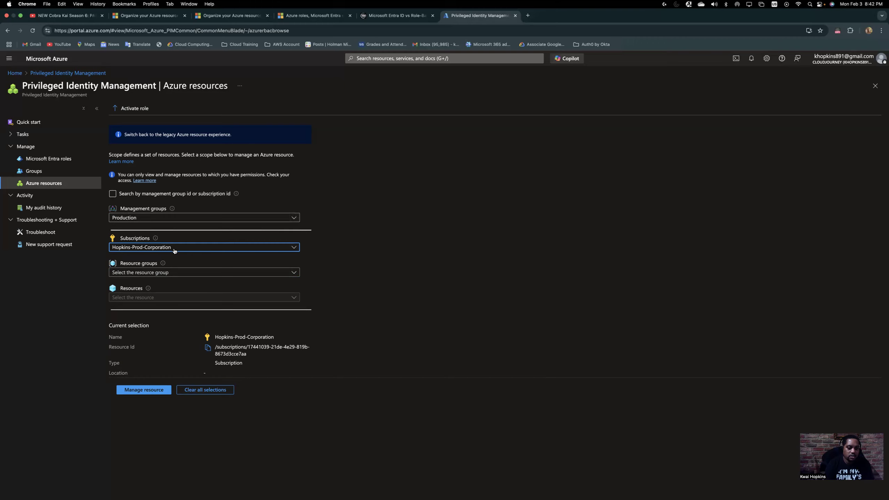
pyautogui.click(204, 273)
pyautogui.click(147, 297)
# Check the available resources and resource groups, and try to open Hopkins-prod-rg-test for management.
pyautogui.click(258, 297)
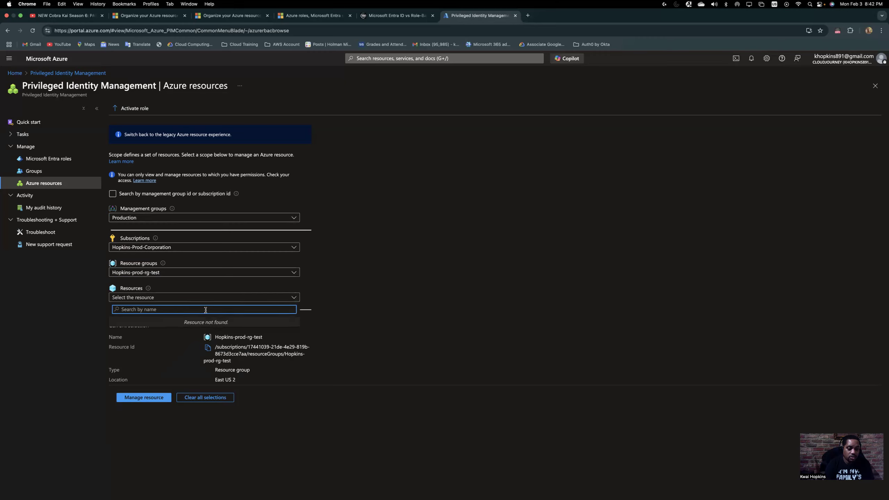
pyautogui.click(326, 275)
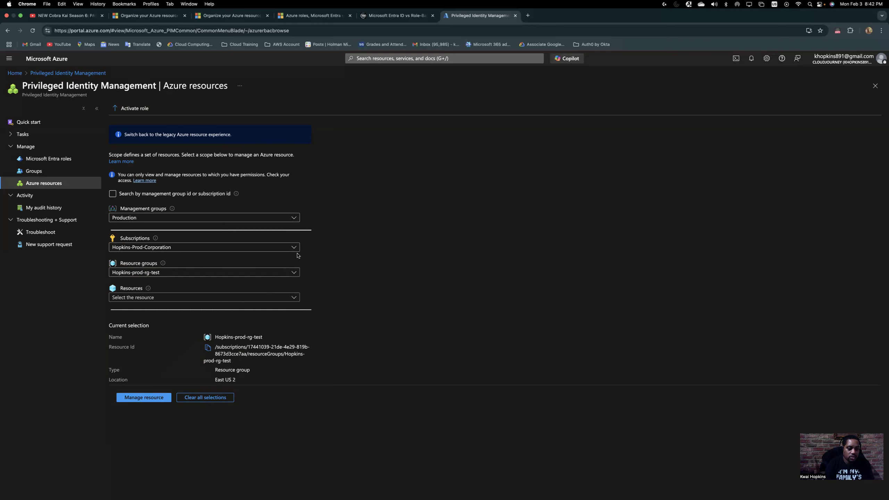
pyautogui.click(295, 274)
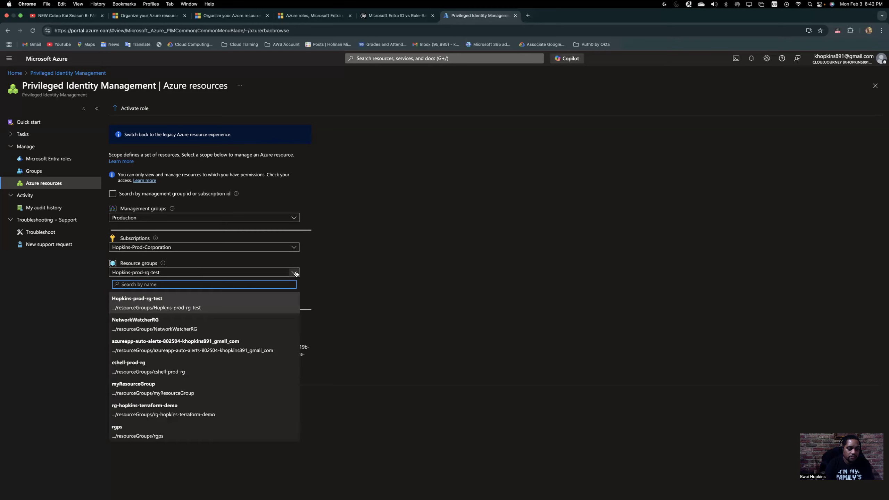
pyautogui.click(241, 275)
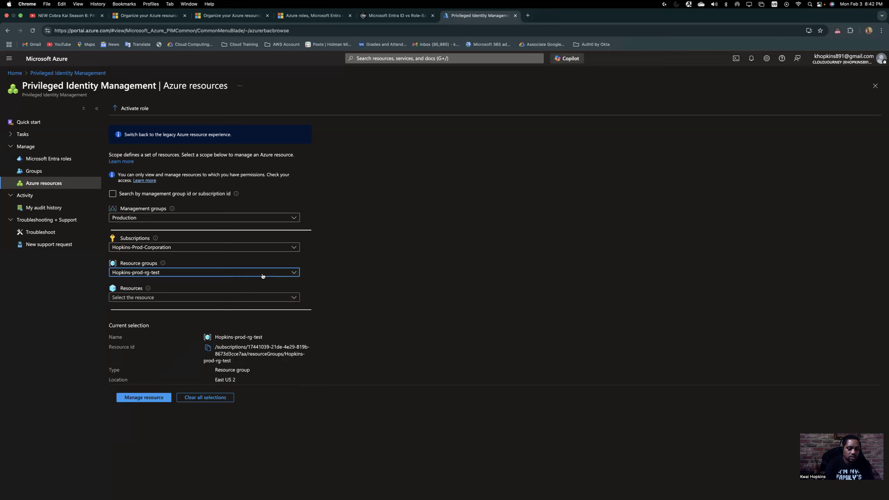
pyautogui.click(152, 400)
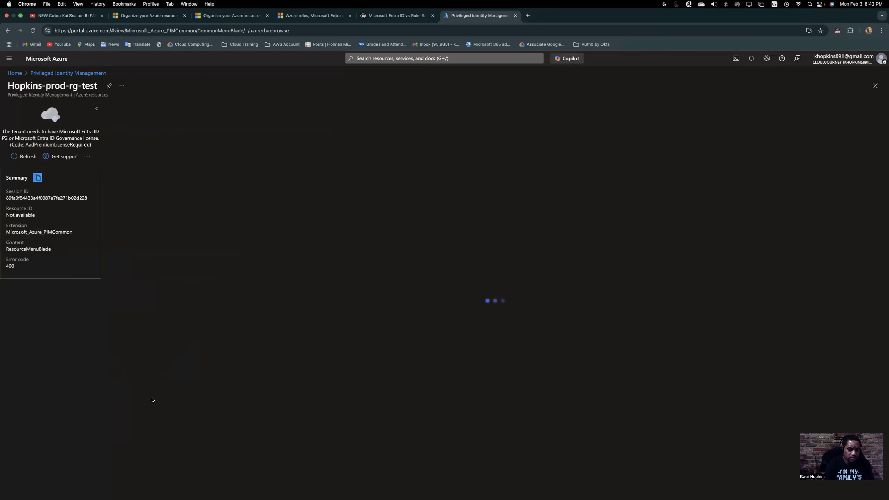
pyautogui.click(22, 158)
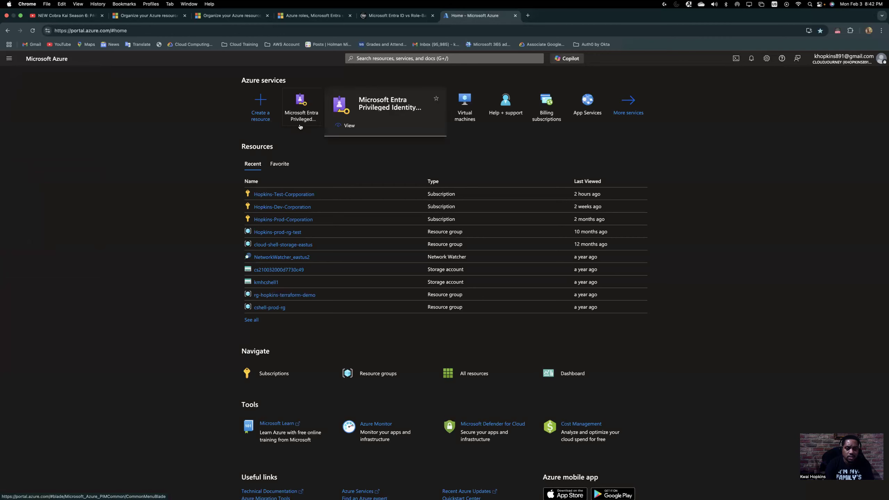
# Reopen Privileged Identity Management from the portal home and view your own activatable Microsoft Entra roles and the support options.
pyautogui.click(305, 117)
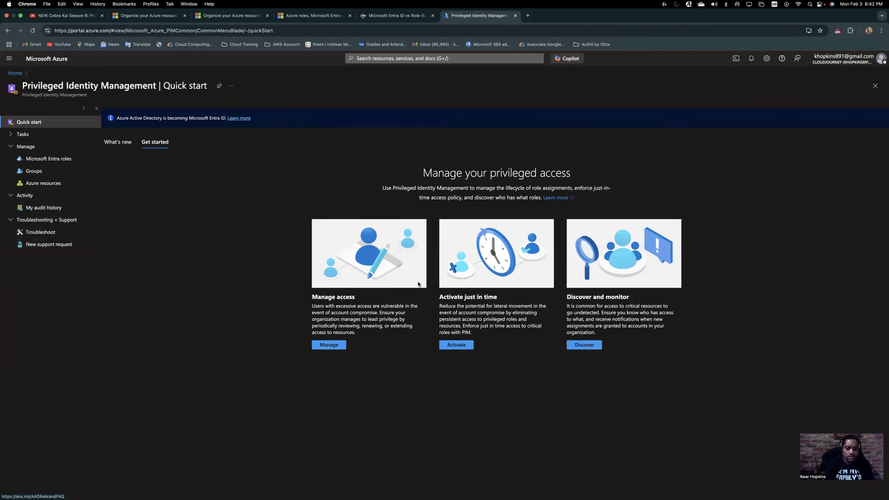
pyautogui.click(458, 346)
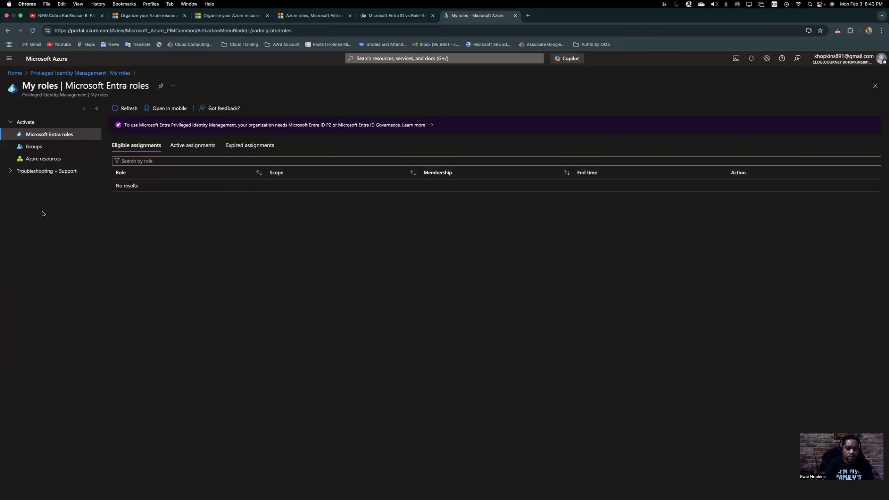
pyautogui.click(11, 172)
pyautogui.click(10, 122)
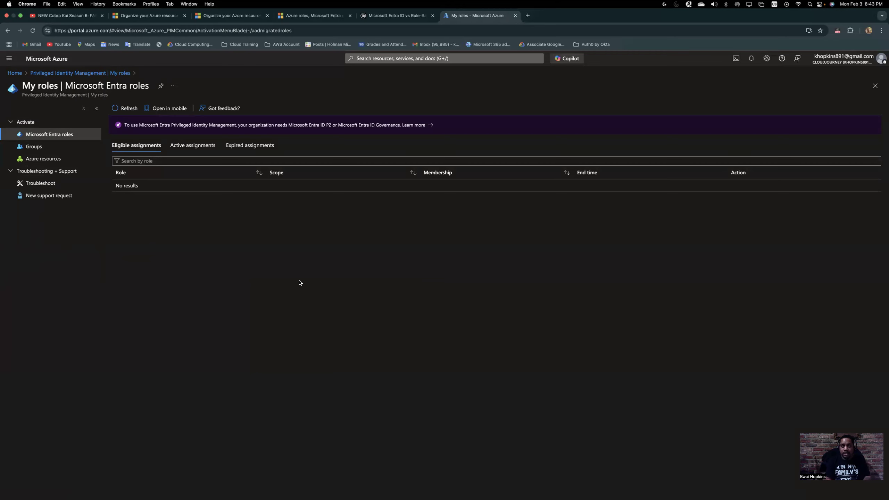